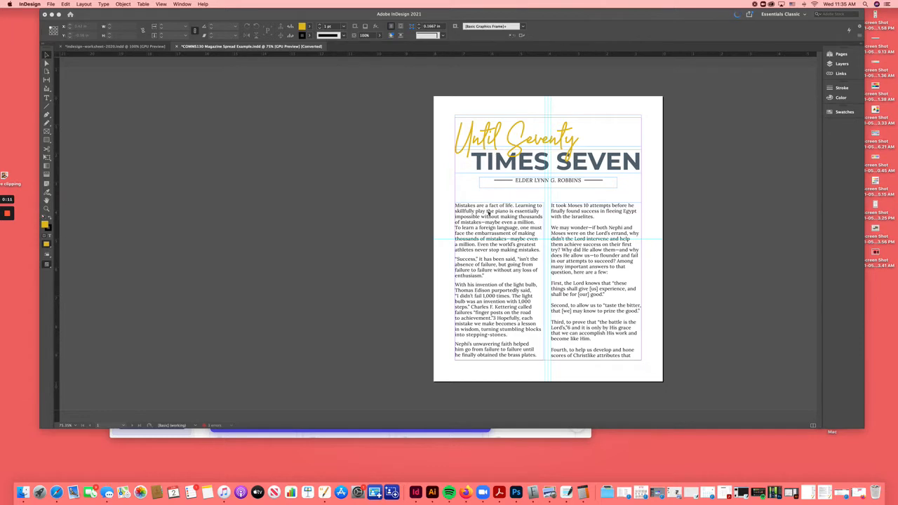
Step: Select the first line of the body text and review the font styles available for it
scroll(513, 228, "up", 1)
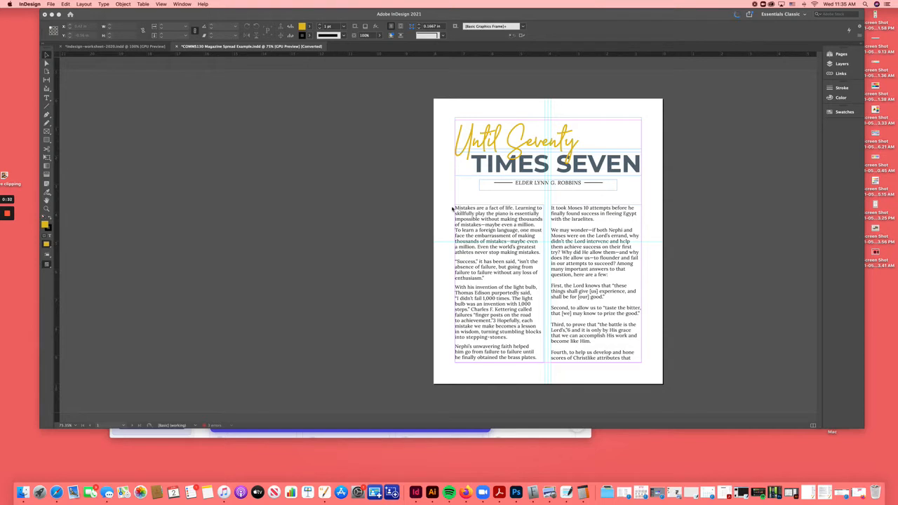
scroll(183, 170, "right", 1)
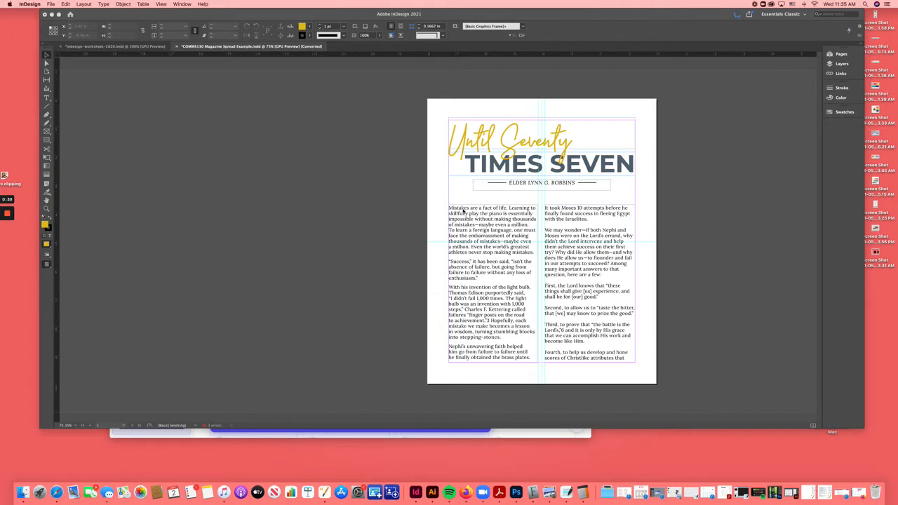
triple_click(463, 209)
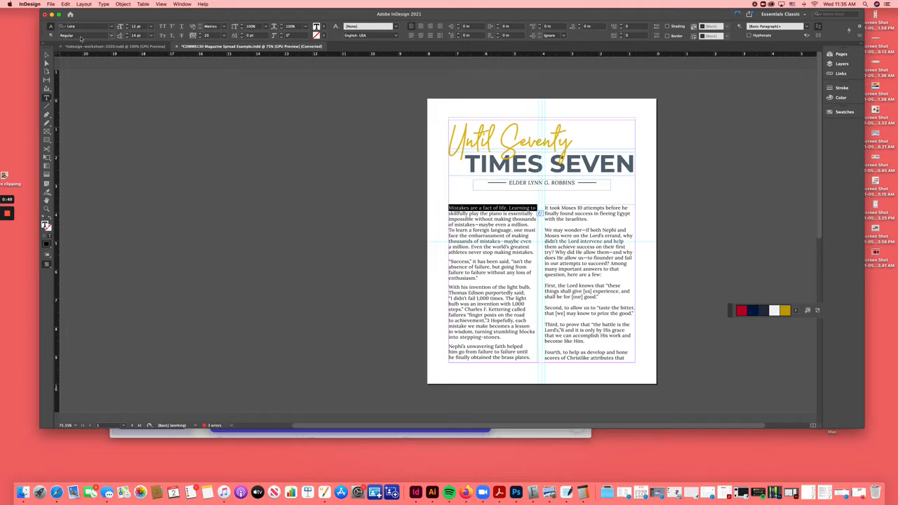
left_click(112, 35)
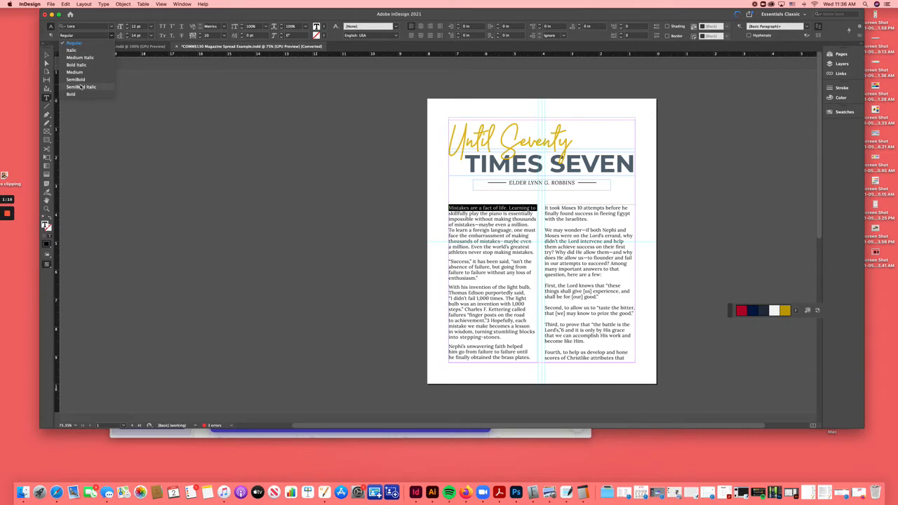
left_click(48, 55)
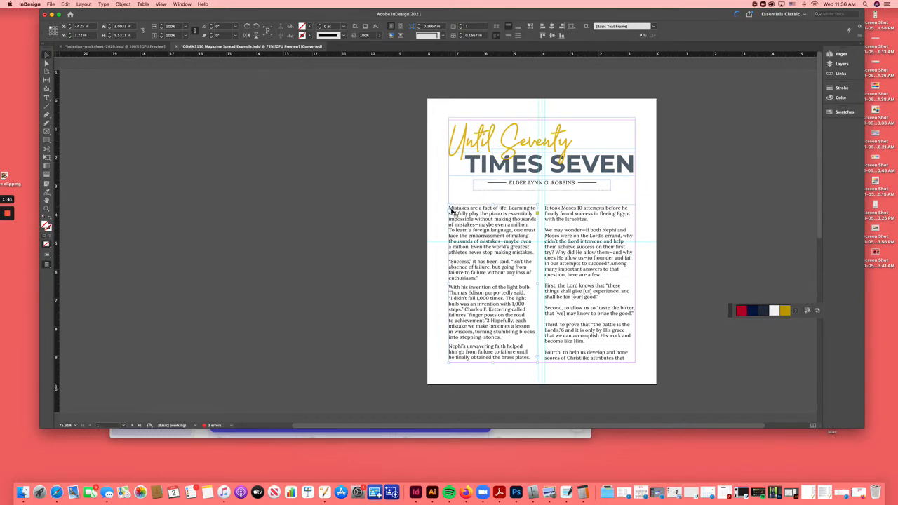
Step: Add the gold text colour of the "Until Seventy" headline to the document's swatches as a new swatch
double_click(483, 142)
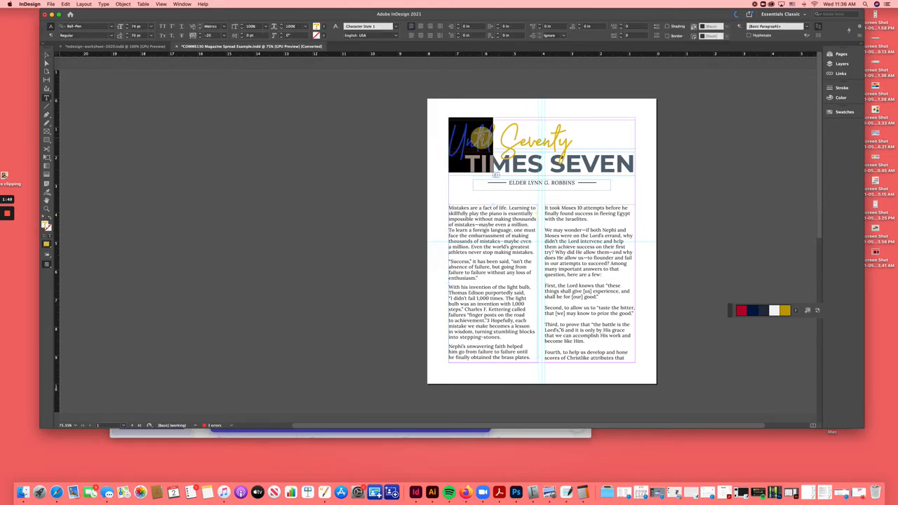
triple_click(482, 138)
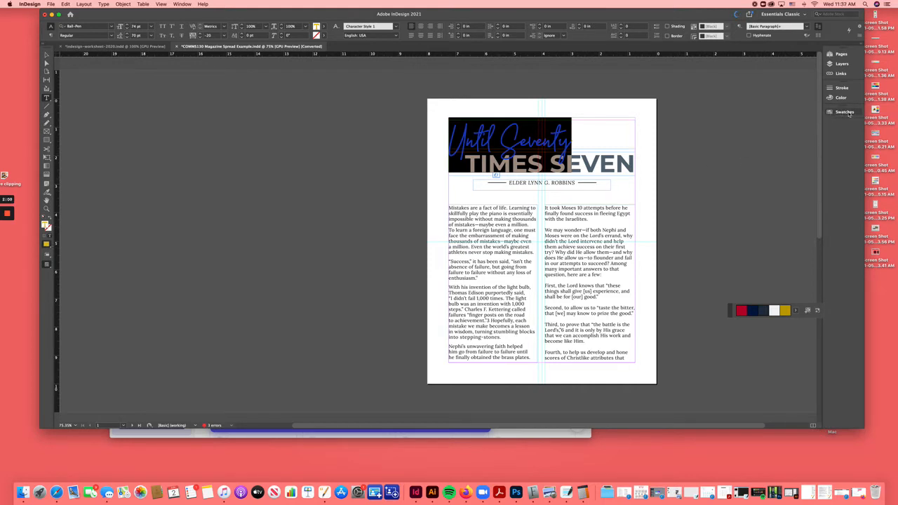
left_click(846, 114)
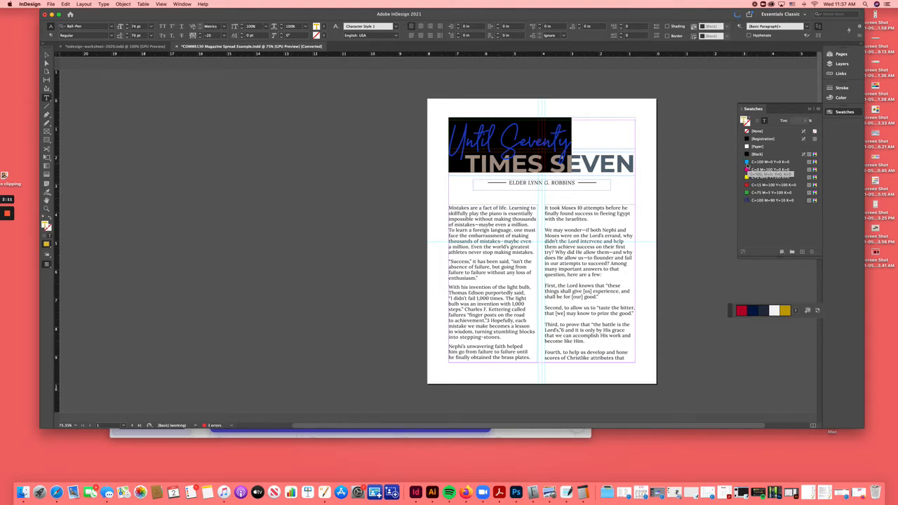
left_click(802, 252)
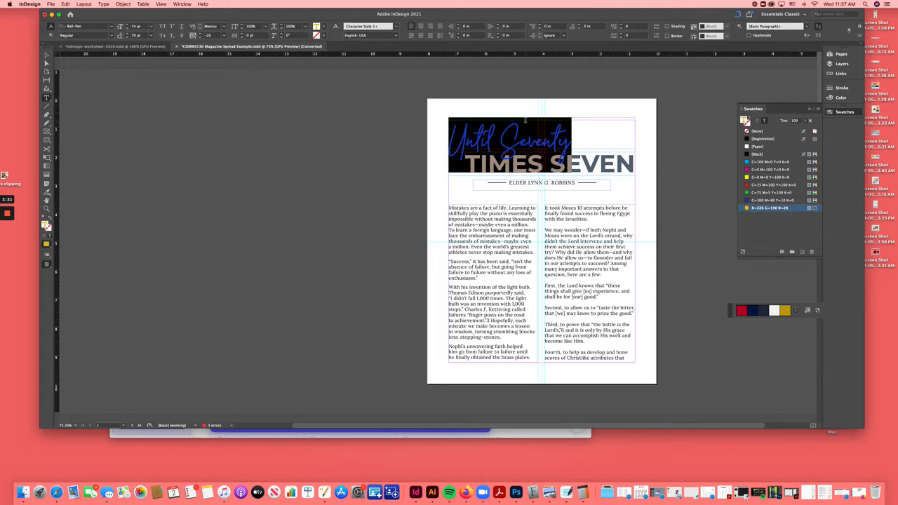
left_click(810, 110)
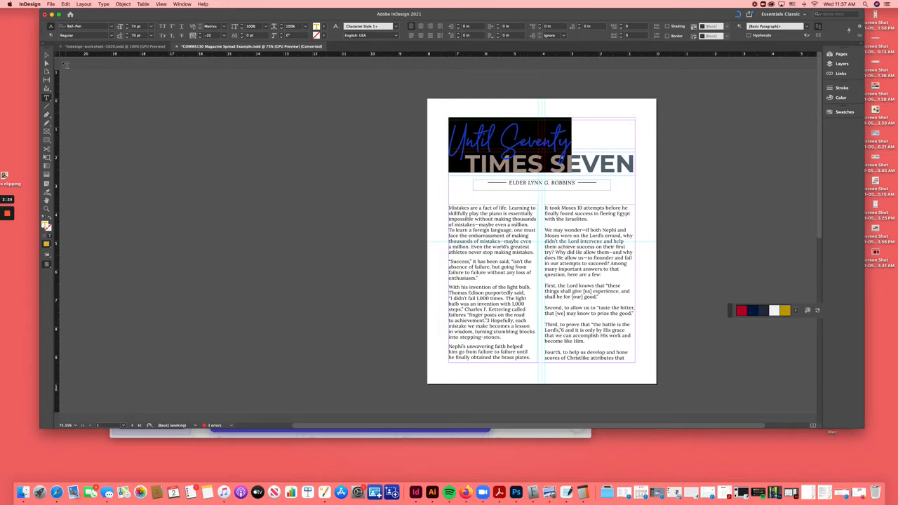
left_click(46, 55)
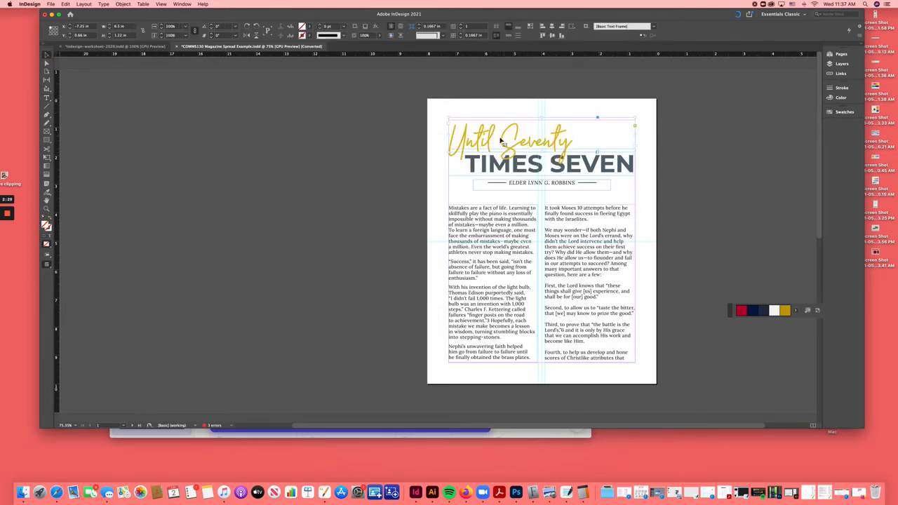
left_click(369, 134)
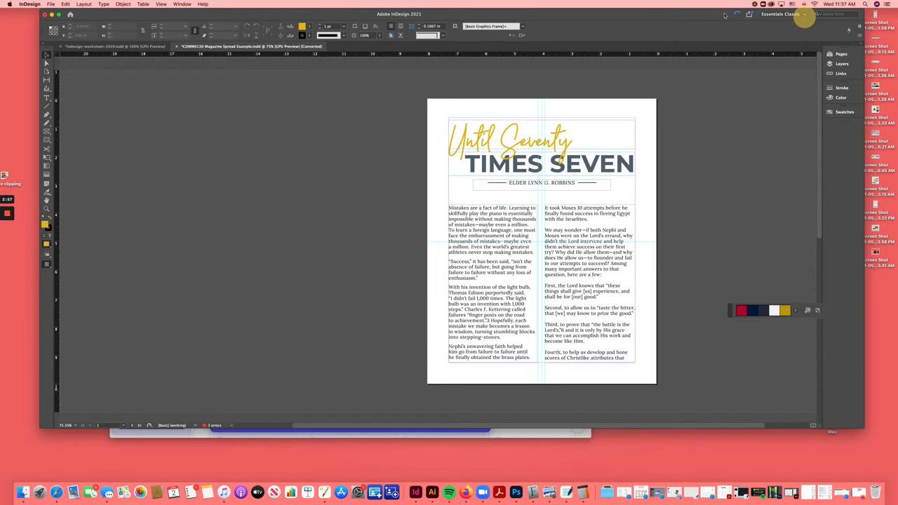
Step: Bring up the document's Properties beside the page
left_click(182, 5)
mouse_move(191, 19)
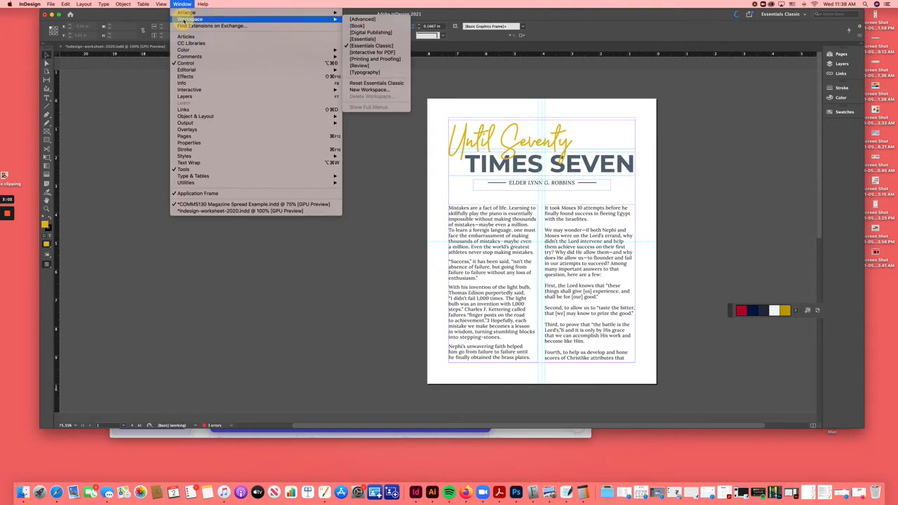
left_click(365, 39)
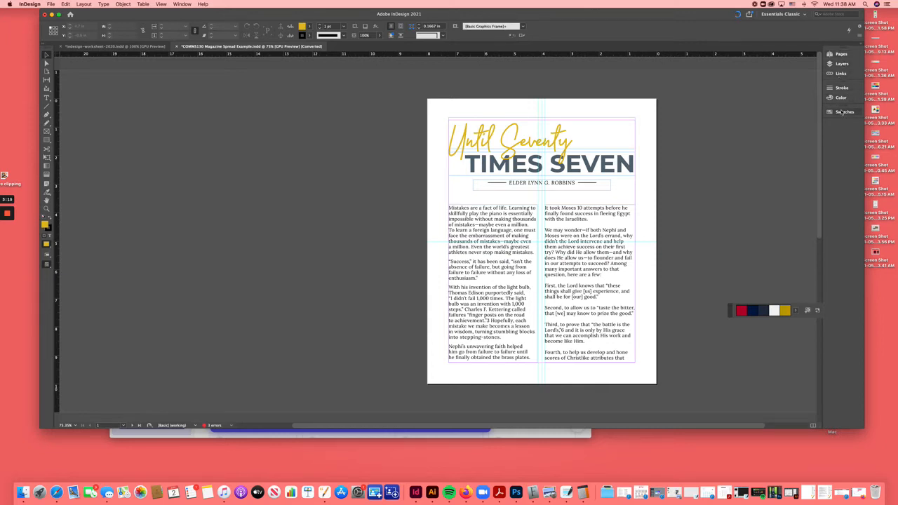
left_click(183, 4)
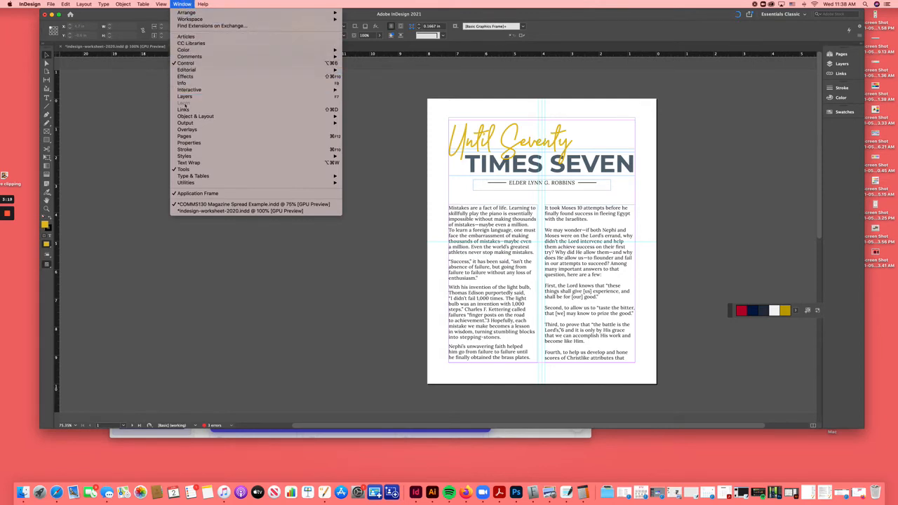
left_click(188, 144)
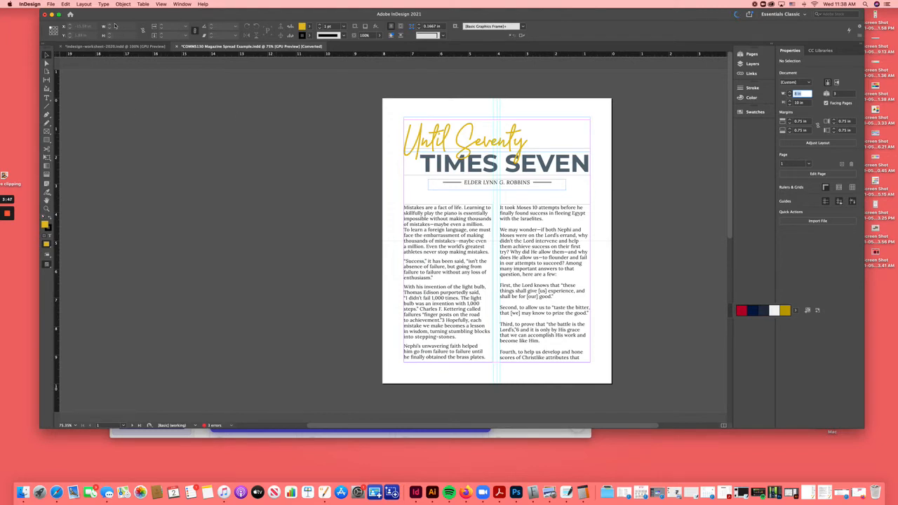
Step: Display the character styles beside the page and create a new character style named "Drop Cap"
left_click(104, 4)
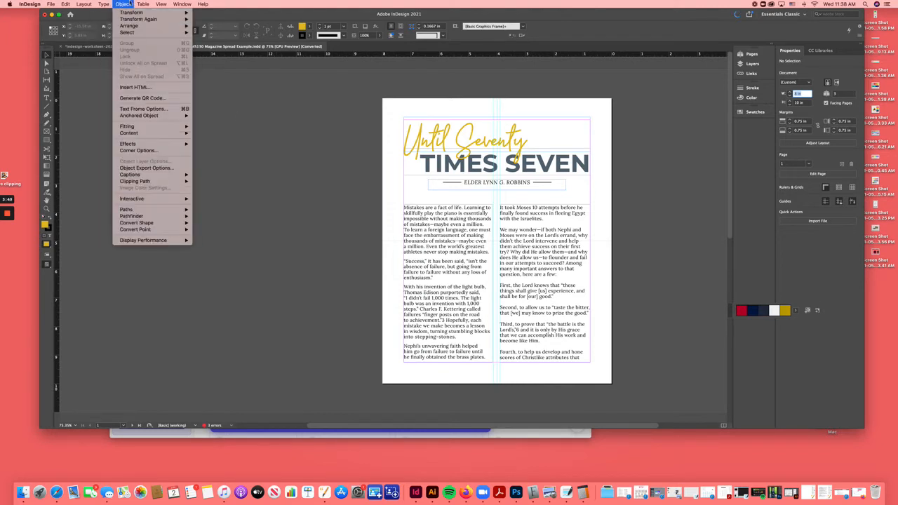
mouse_move(122, 5)
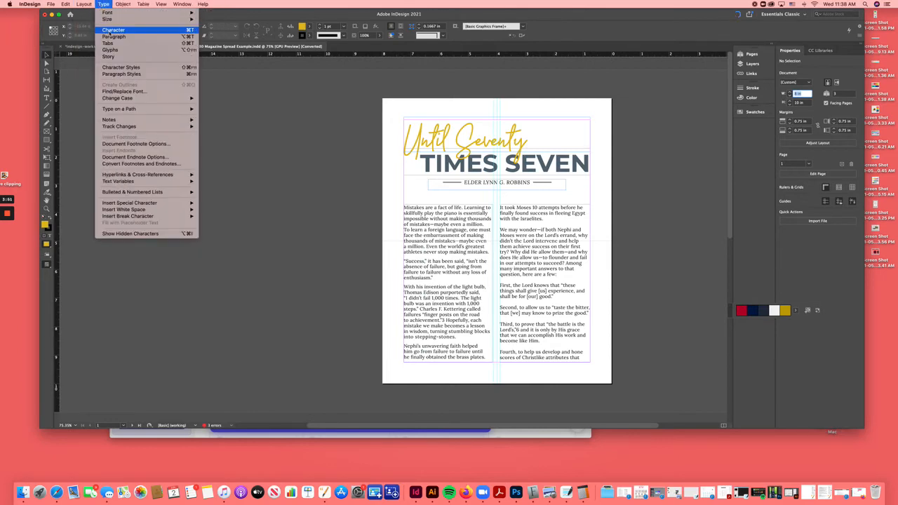
left_click(111, 67)
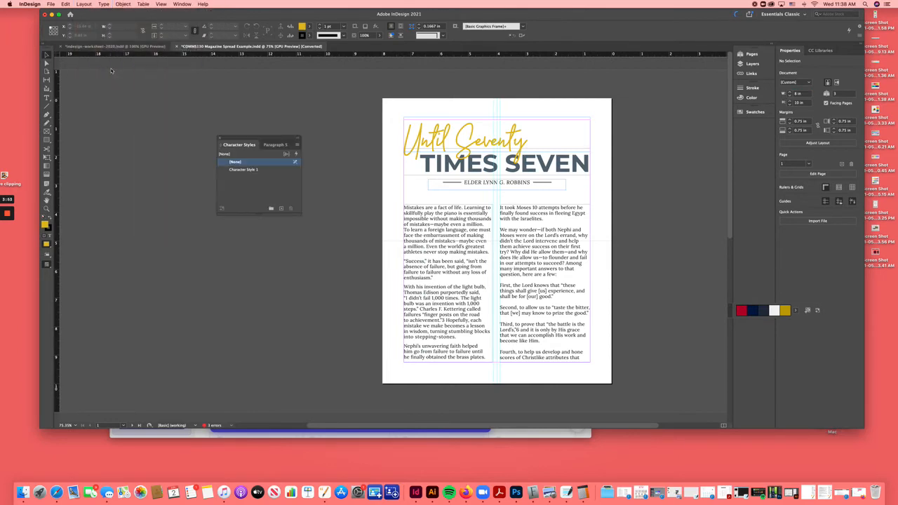
left_click_drag(259, 139, 224, 100)
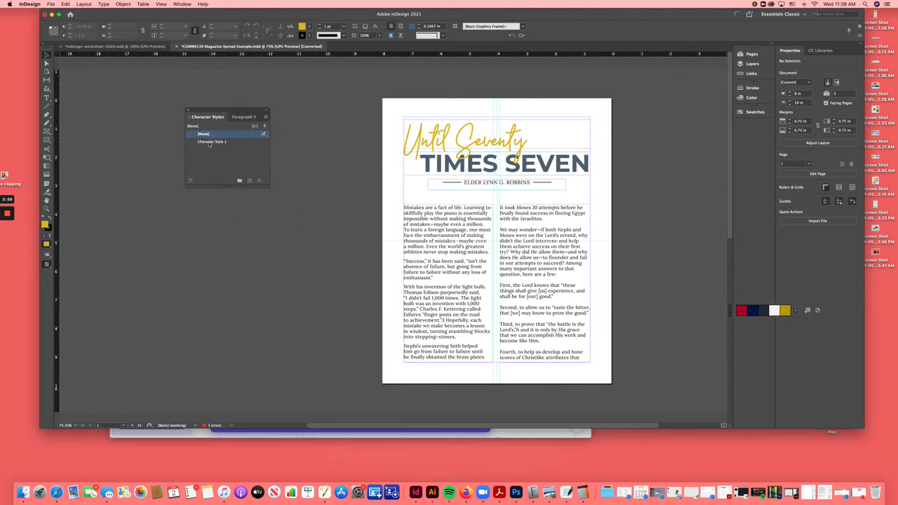
left_click(250, 182)
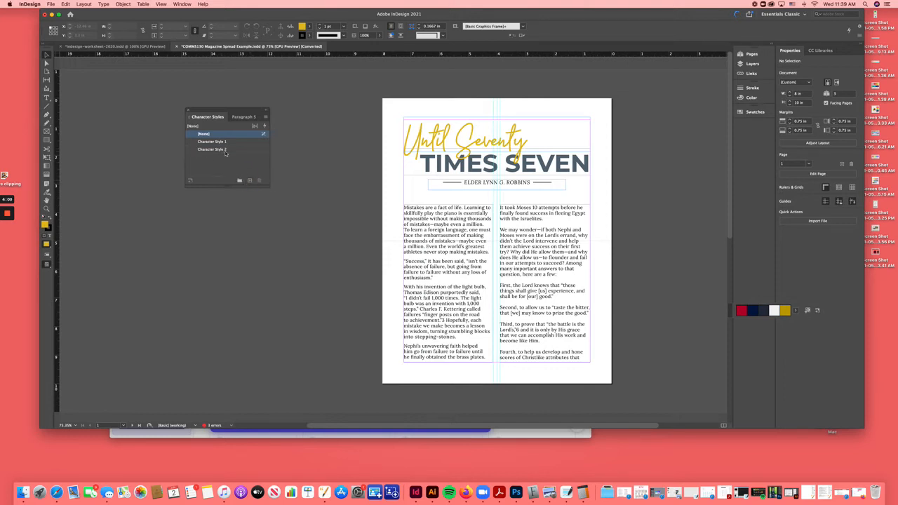
double_click(217, 149)
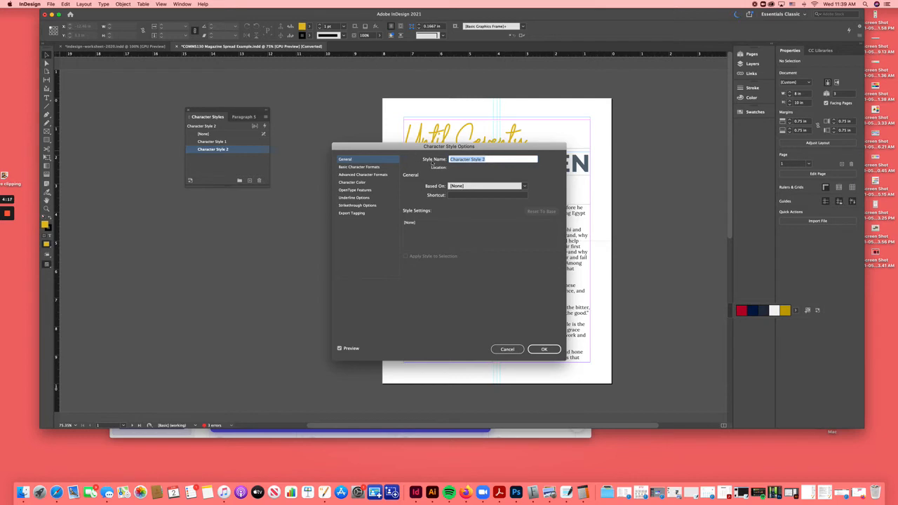
triple_click(493, 160)
type("Crop Cap")
Step: Set the Drop Cap style's basic character formats to Lora Bold at 40 pt and save the style
left_click(371, 167)
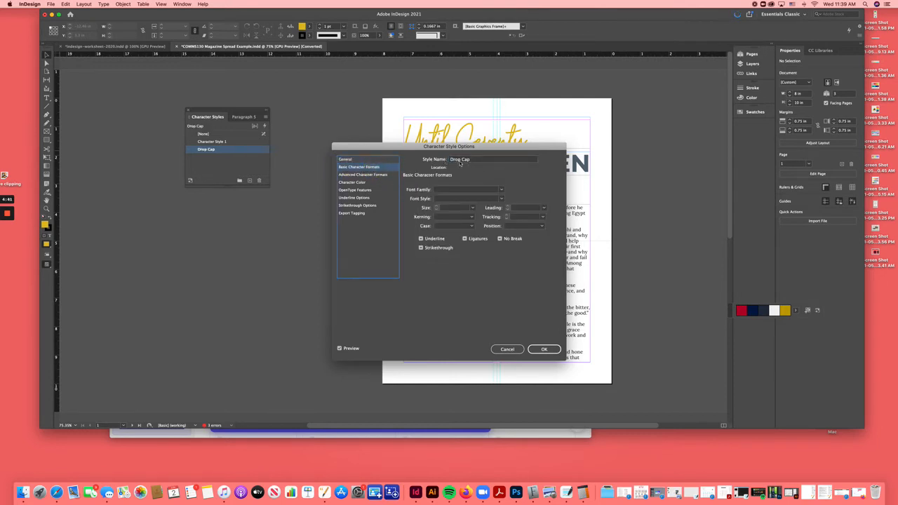
left_click(502, 191)
left_click(452, 200)
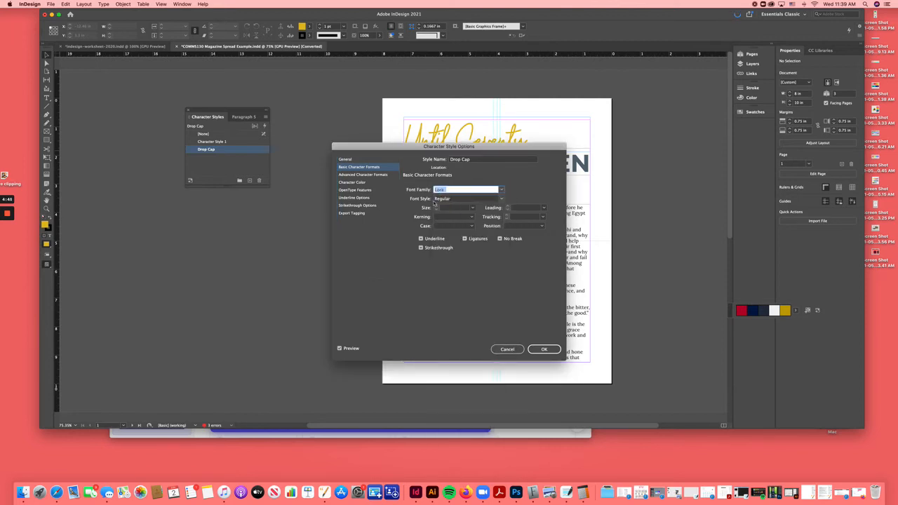
left_click(499, 200)
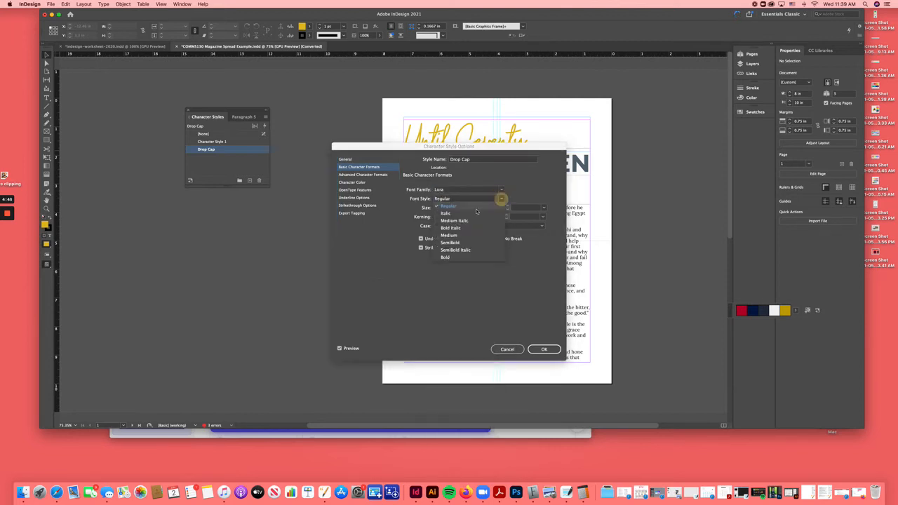
left_click(459, 258)
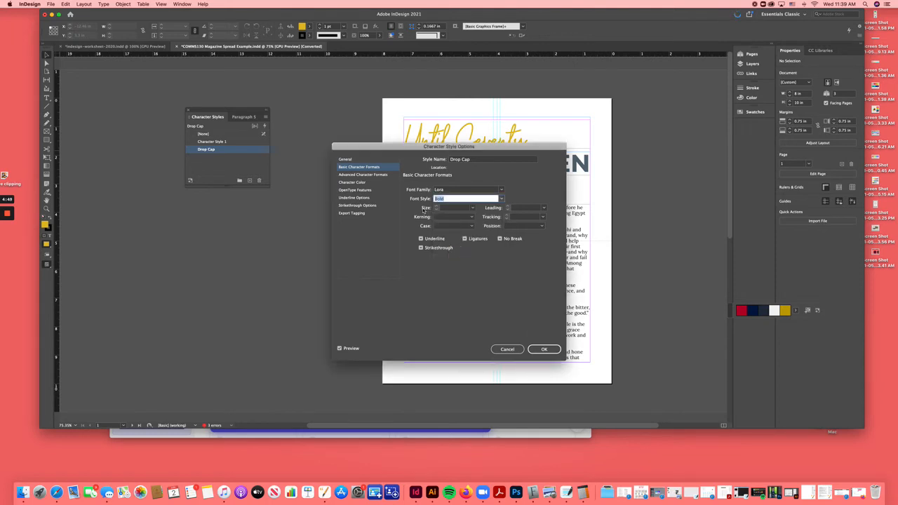
left_click(473, 208)
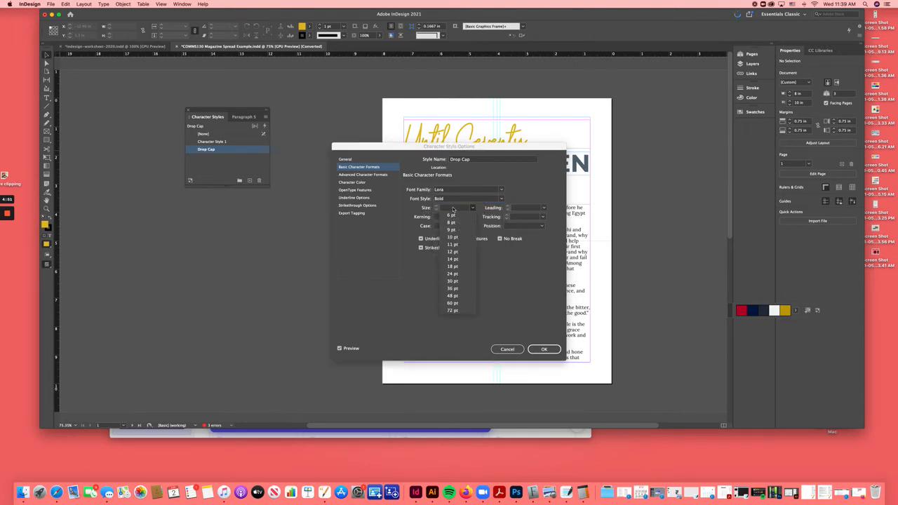
left_click(451, 208)
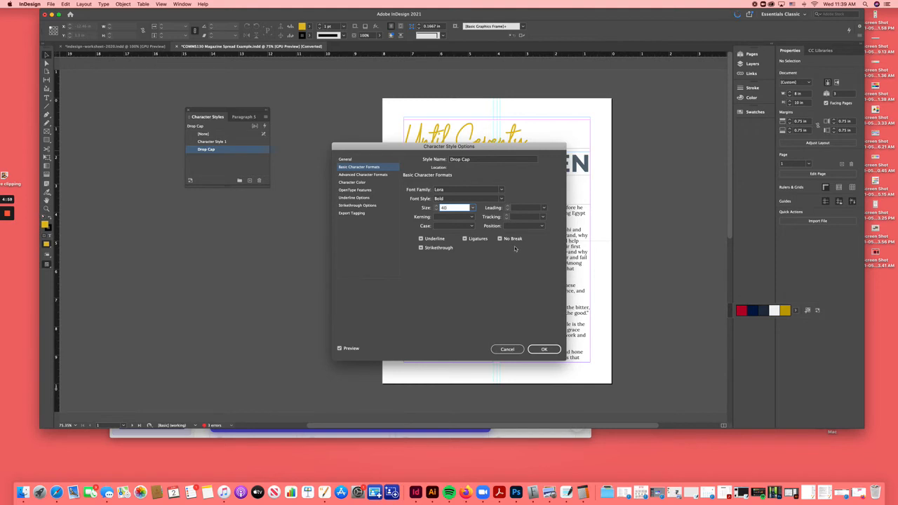
left_click(544, 350)
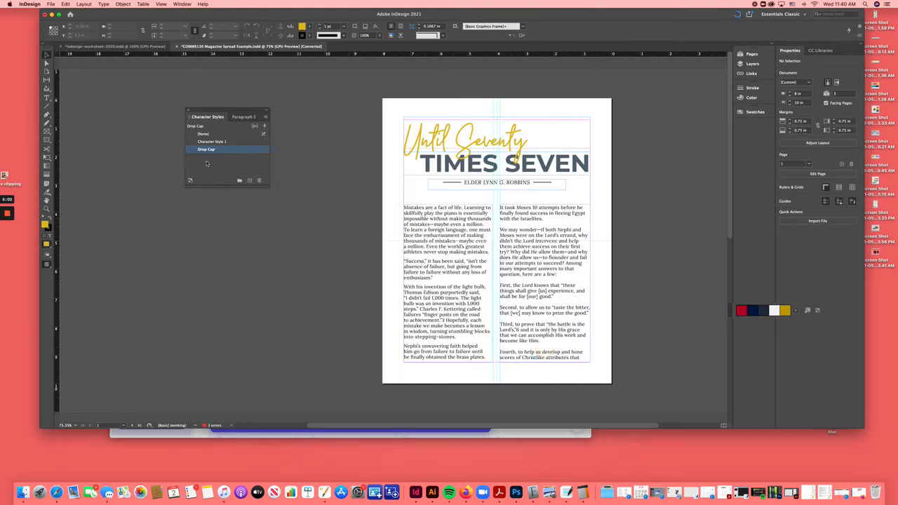
Step: Apply the Drop Cap character style to the letter "M" that begins the article's first paragraph, and deselect the text
scroll(478, 393, "down", 5)
scroll(478, 330, "up", 5)
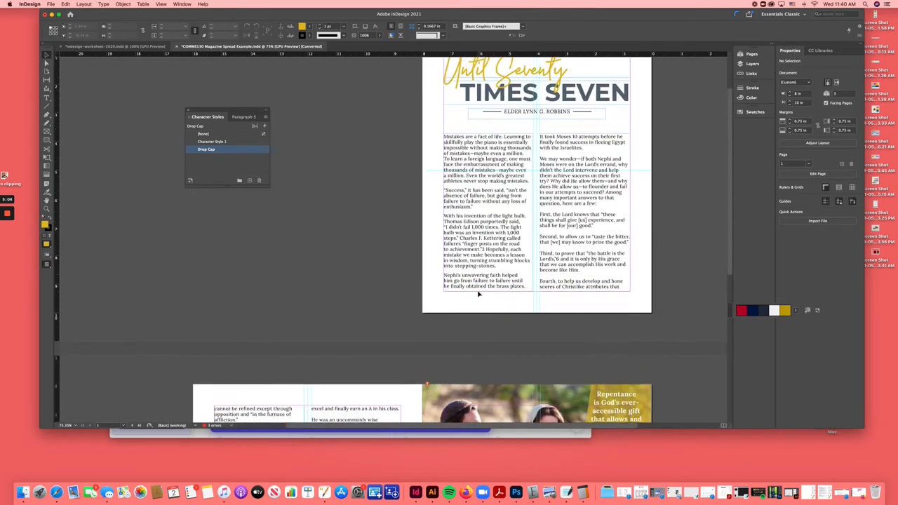
scroll(478, 298, "left", 2)
scroll(454, 217, "left", 1)
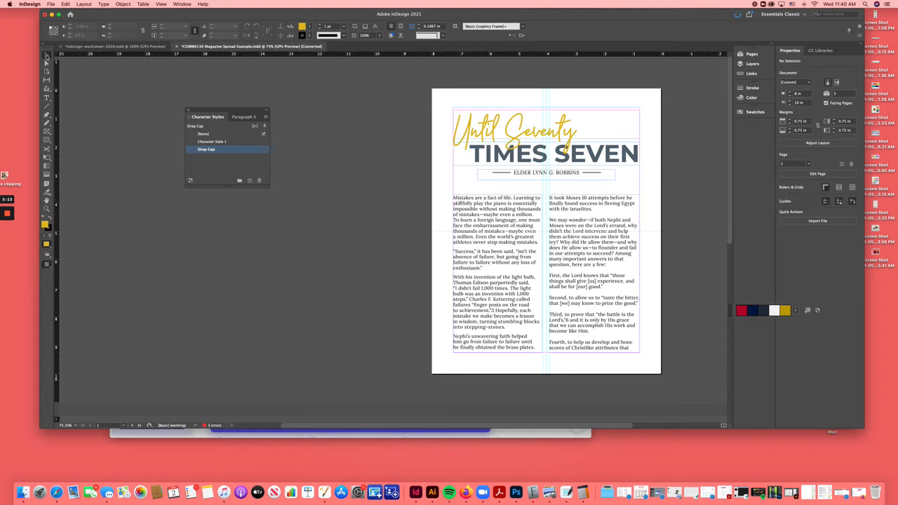
double_click(466, 201)
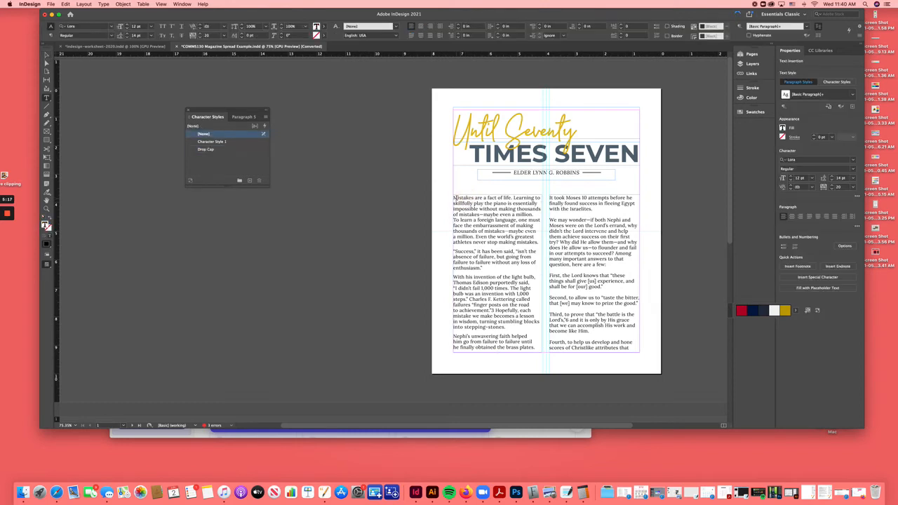
left_click(457, 198)
left_click_drag(458, 198, 452, 198)
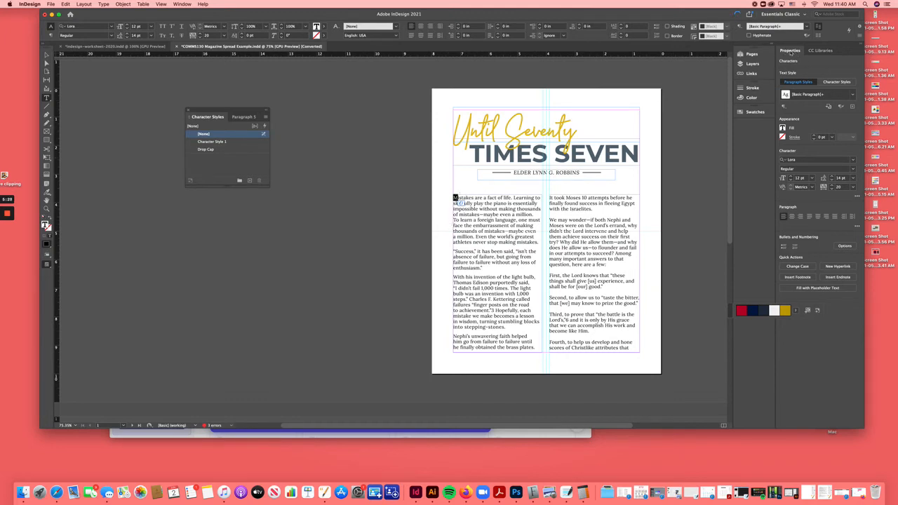
left_click(835, 82)
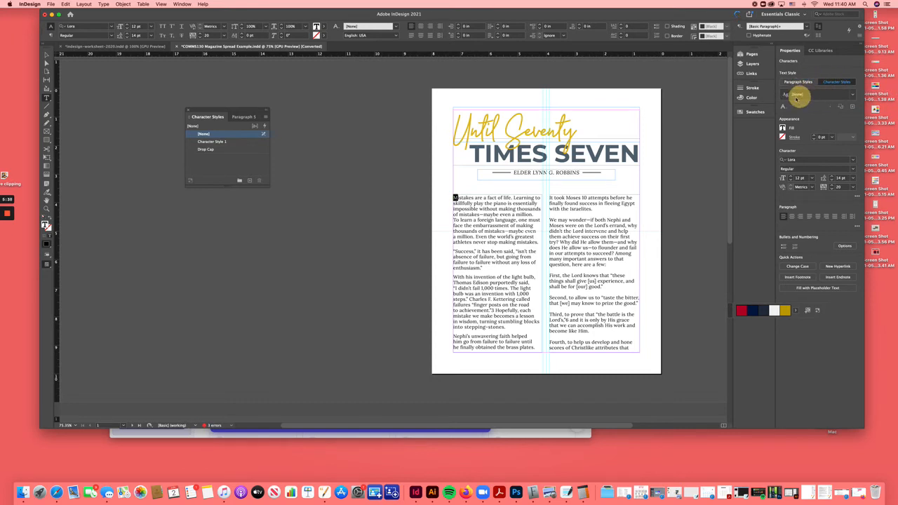
left_click(854, 97)
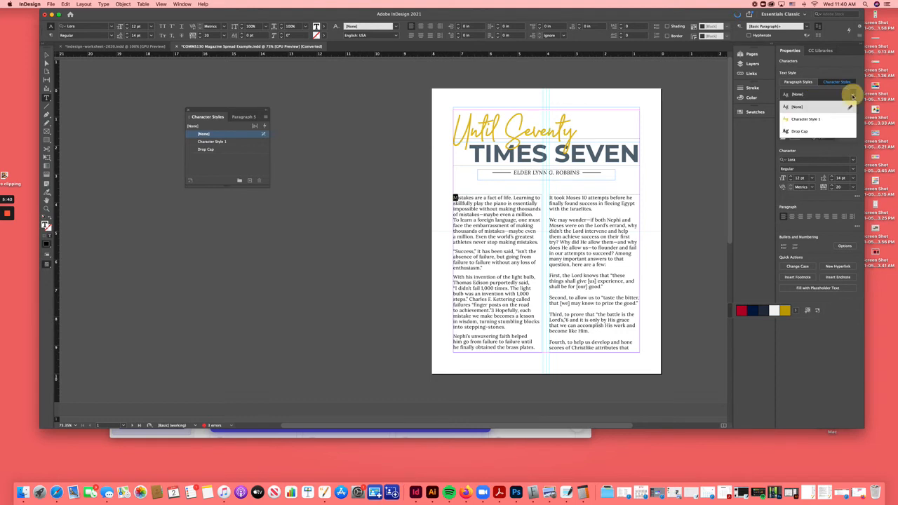
left_click(802, 132)
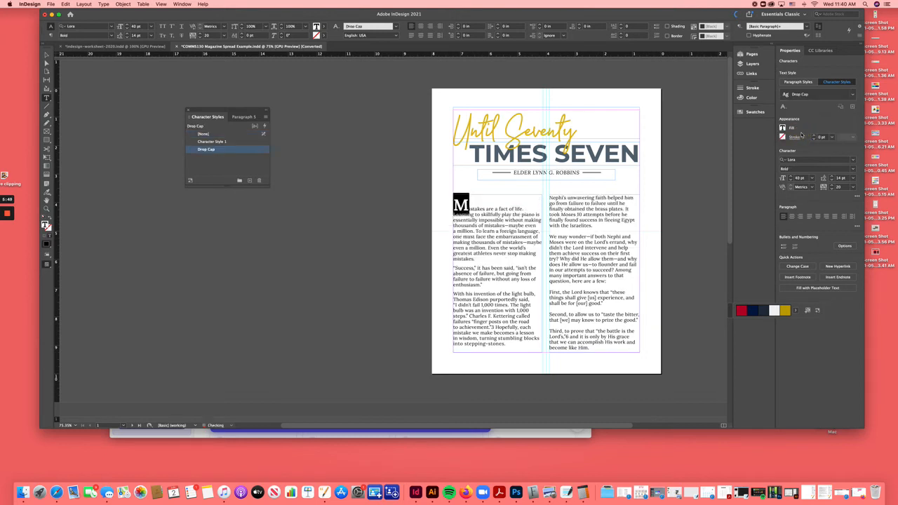
left_click(47, 55)
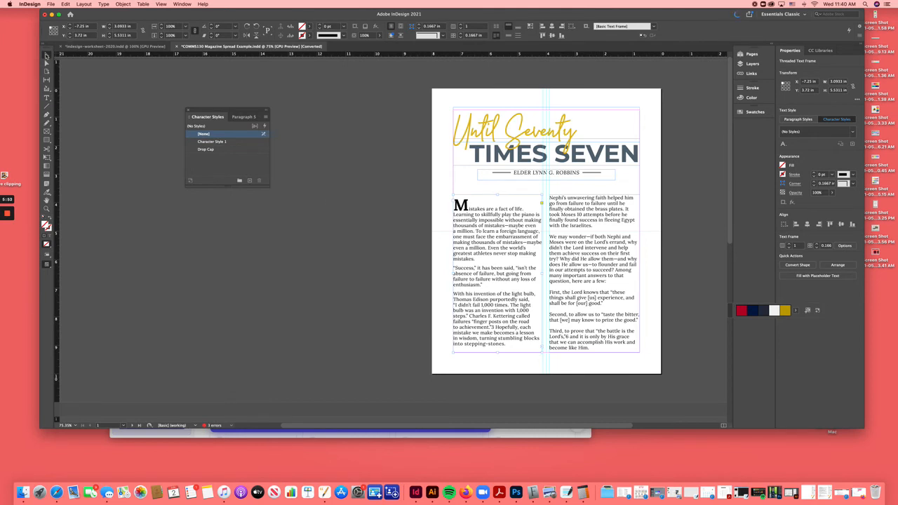
left_click(290, 126)
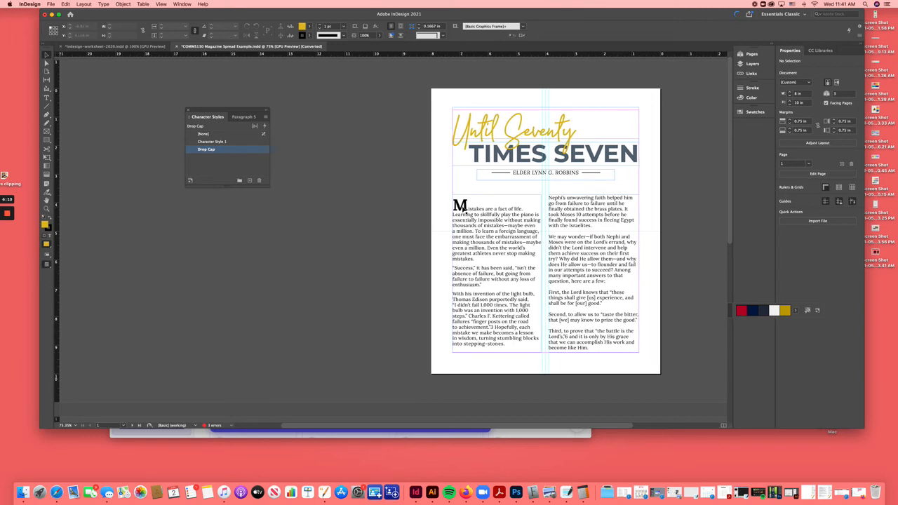
Step: Select the article's opening "M" and open the options of its Drop Cap character style for editing
double_click(460, 208)
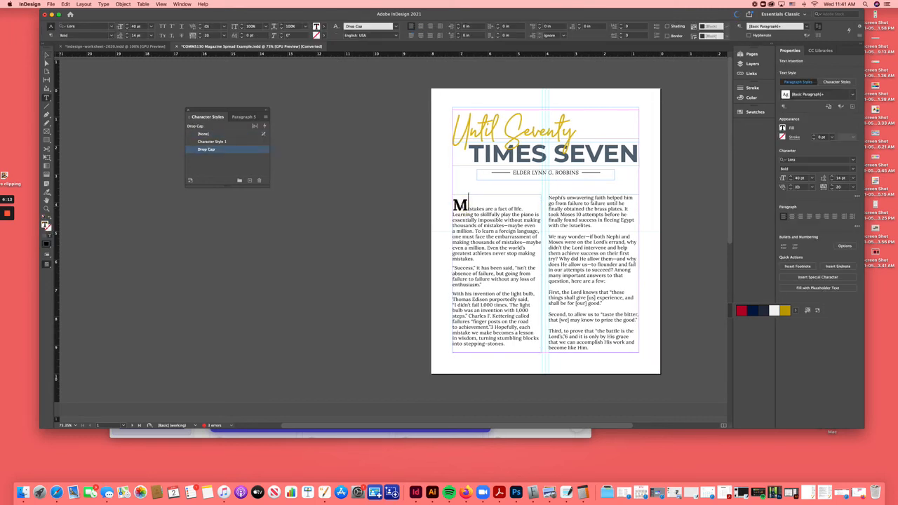
left_click_drag(466, 205, 453, 204)
left_click_drag(795, 55, 825, 52)
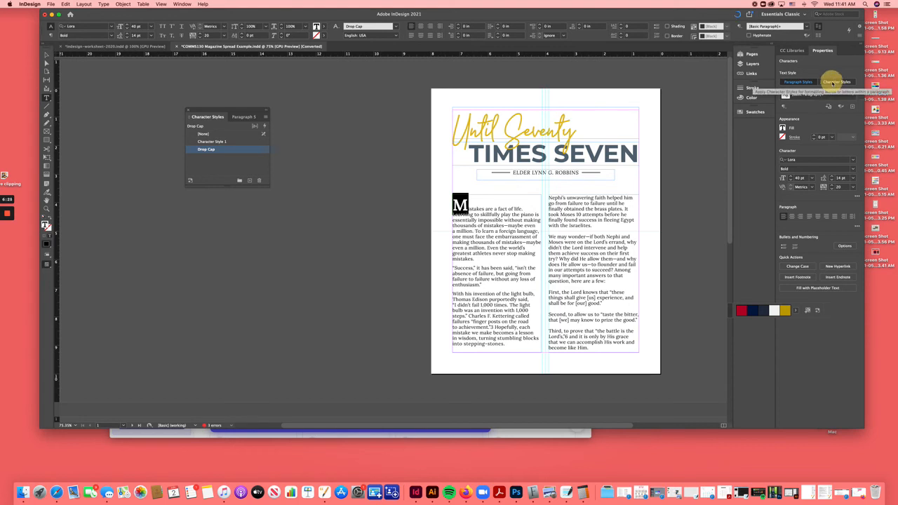
left_click(835, 83)
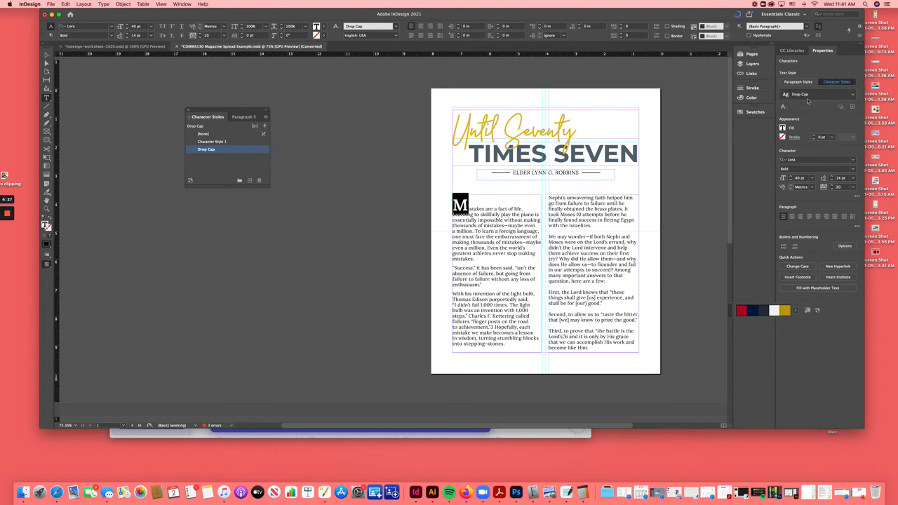
left_click(853, 96)
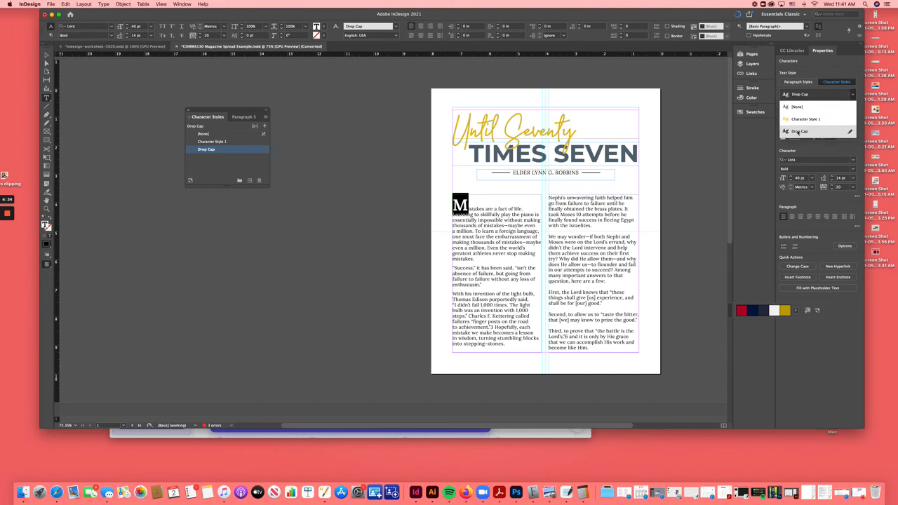
left_click(851, 133)
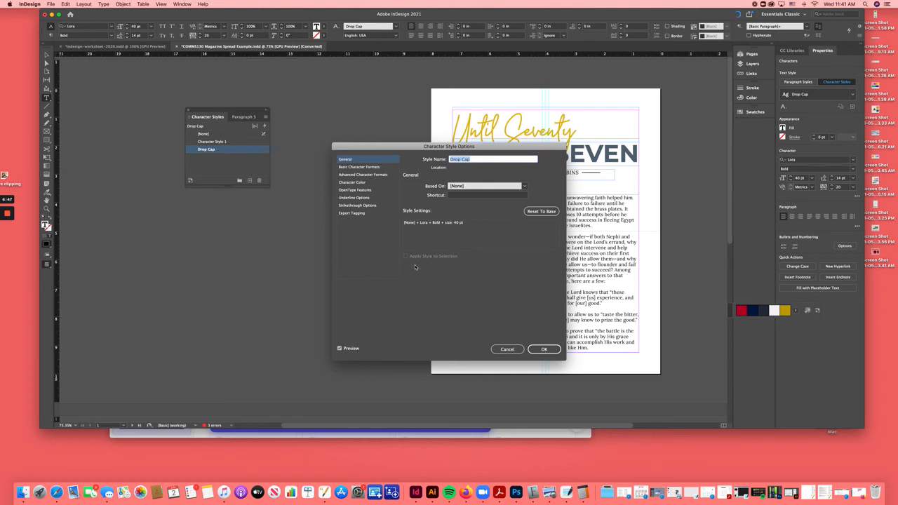
Step: Set the Drop Cap style's character color to the gold R=226 G=190 B=28 swatch, save the style and deselect the letter
left_click(360, 167)
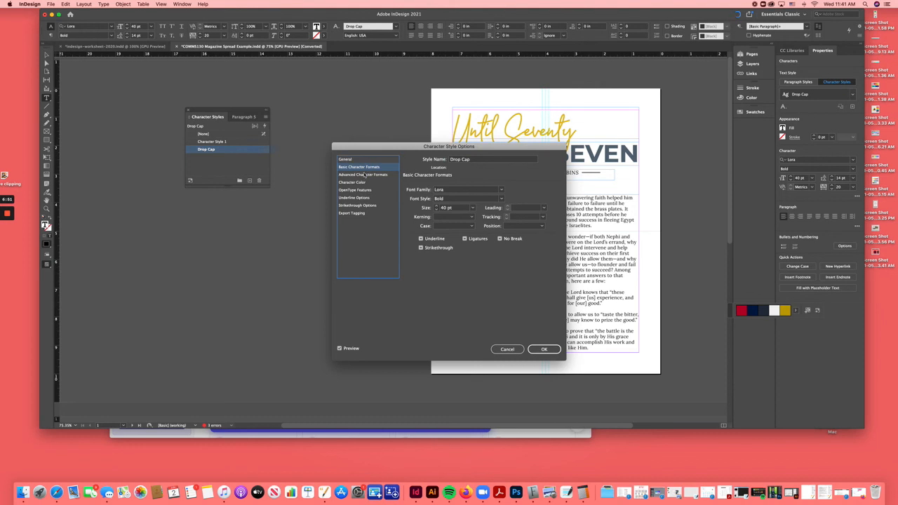
left_click(357, 183)
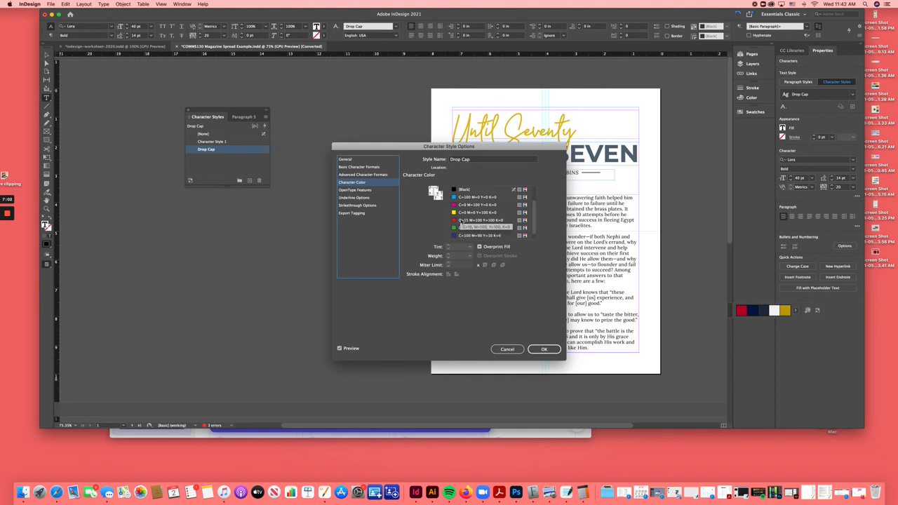
scroll(481, 220, "down", 1)
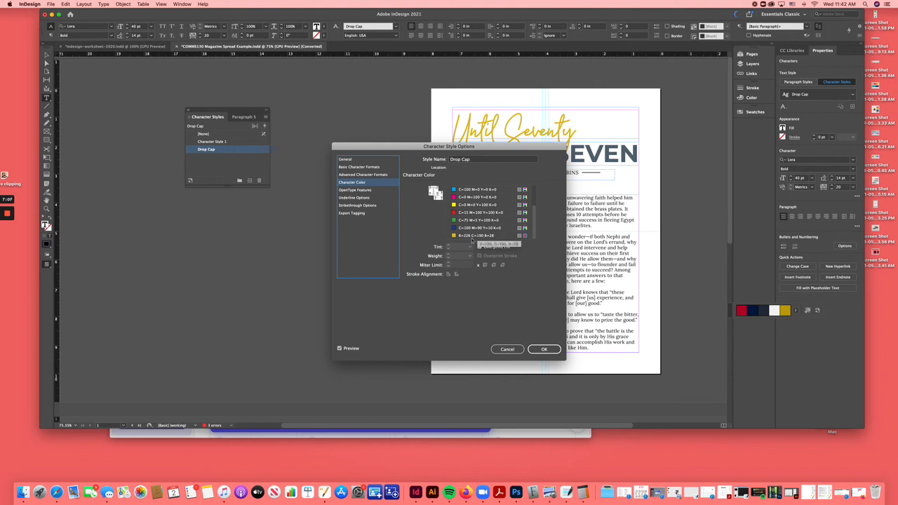
left_click(478, 236)
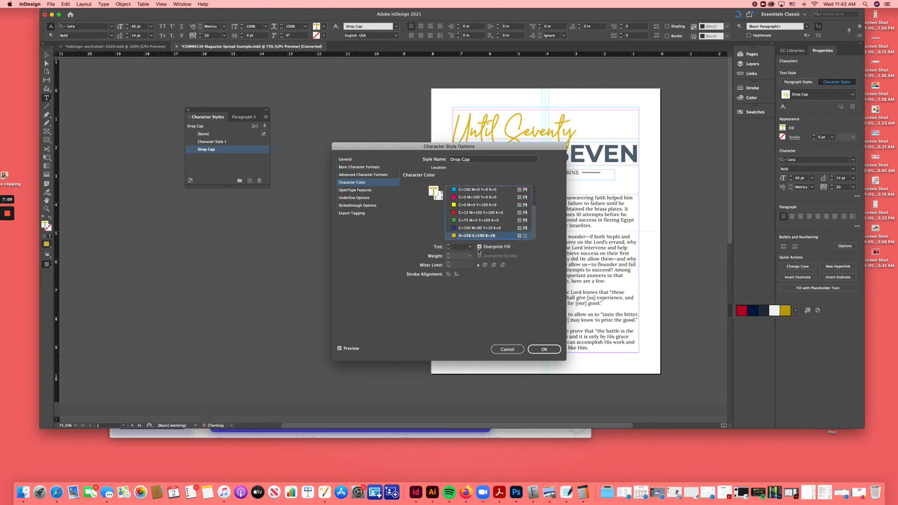
left_click(544, 350)
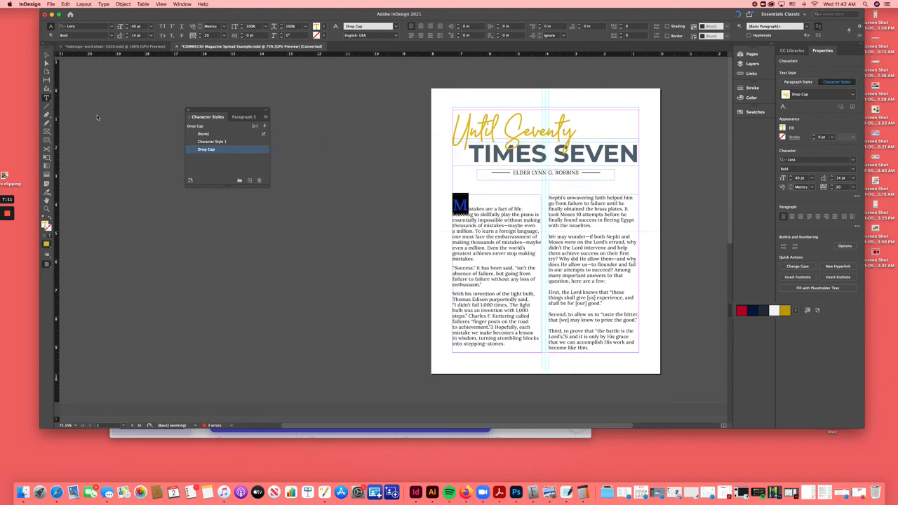
left_click(324, 140)
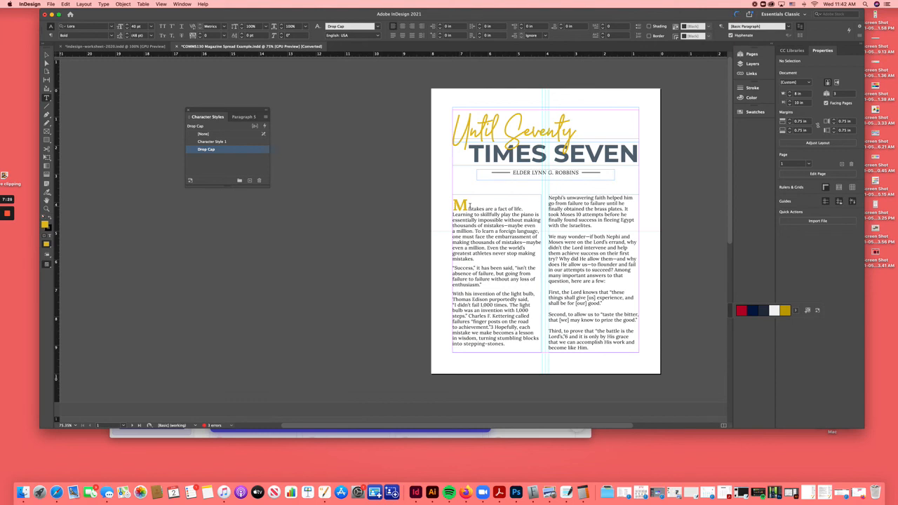
scroll(219, 227, "right", 1)
scroll(219, 227, "up", 1)
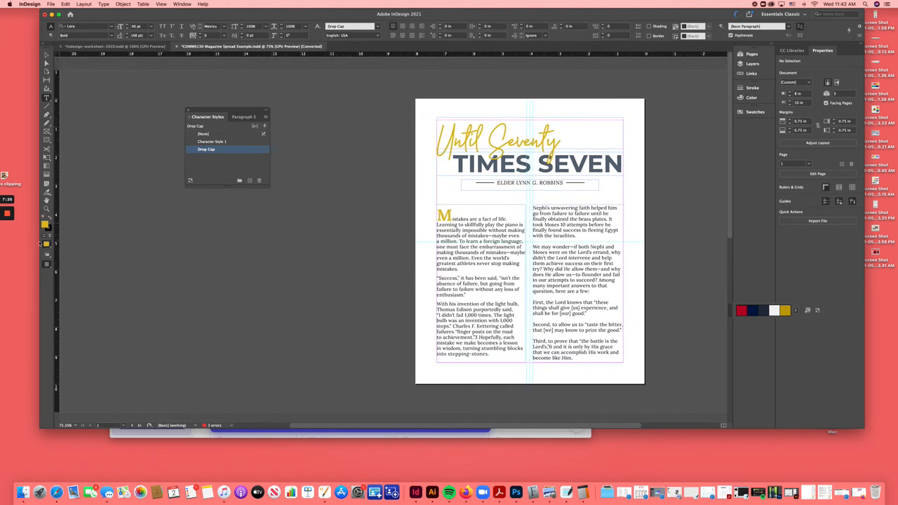